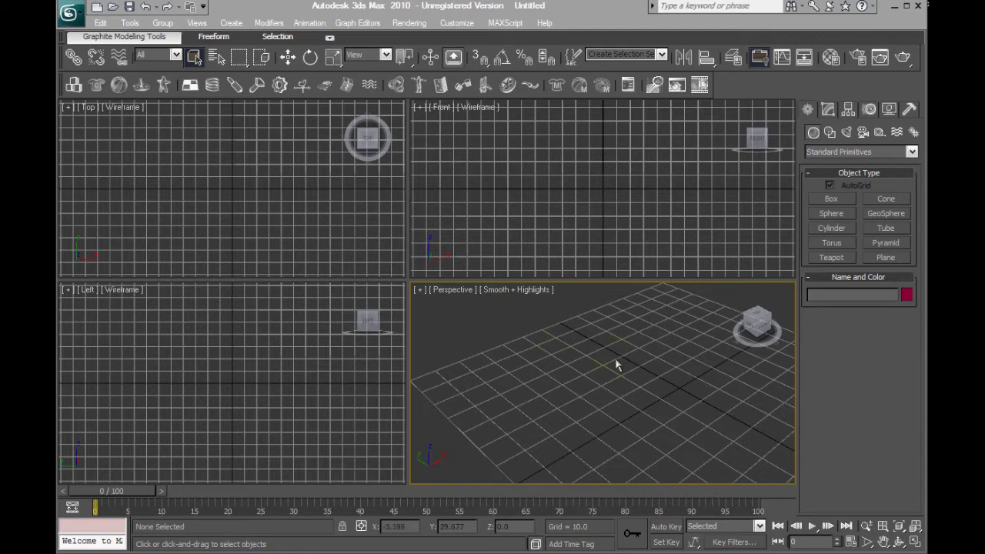
{"action": "middle_click_drag", "start_coordinate": [692, 401], "coordinate": [602, 347]}
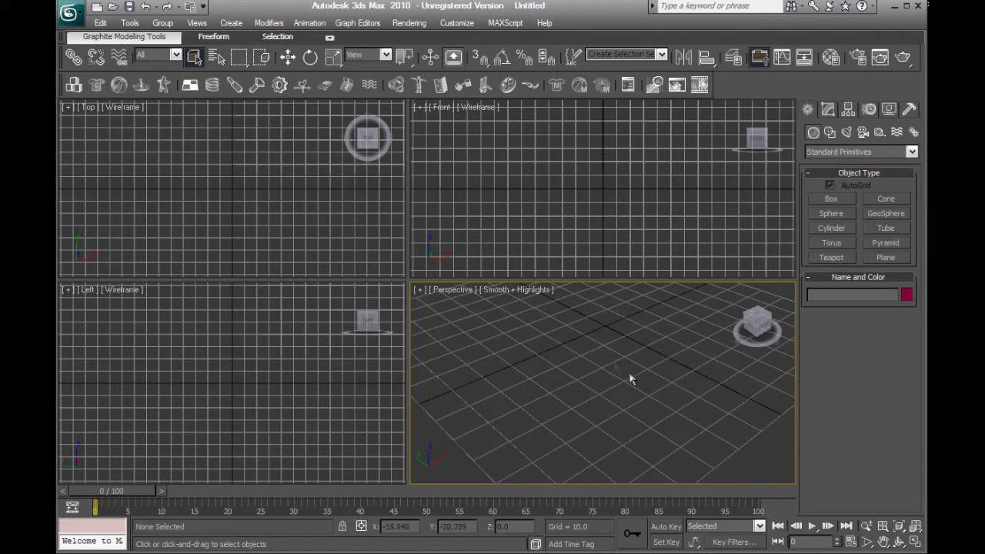
{"action": "middle_click_drag", "start_coordinate": [619, 382], "coordinate": [631, 401]}
{"action": "middle_click_drag", "start_coordinate": [582, 376], "coordinate": [627, 373]}
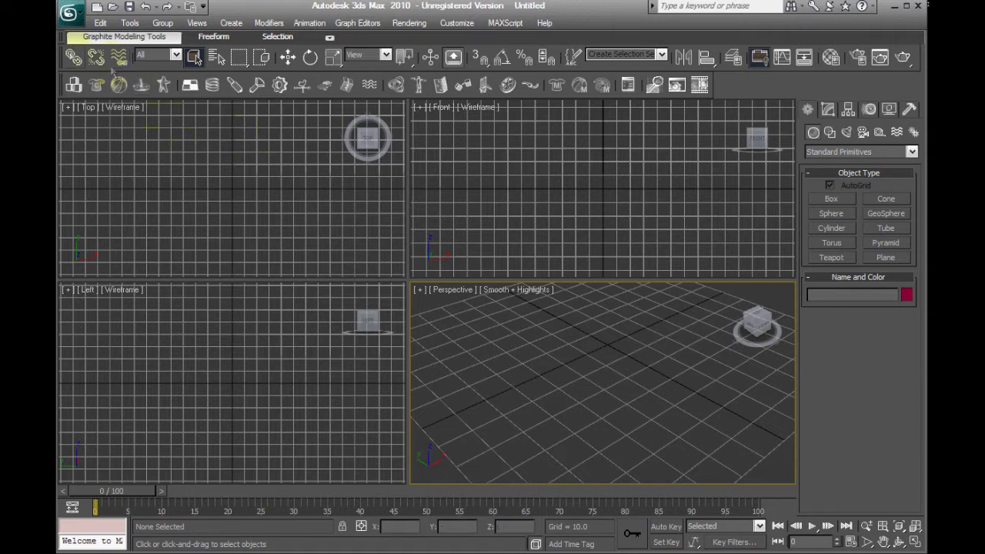
{"action": "left_click", "coordinate": [287, 61]}
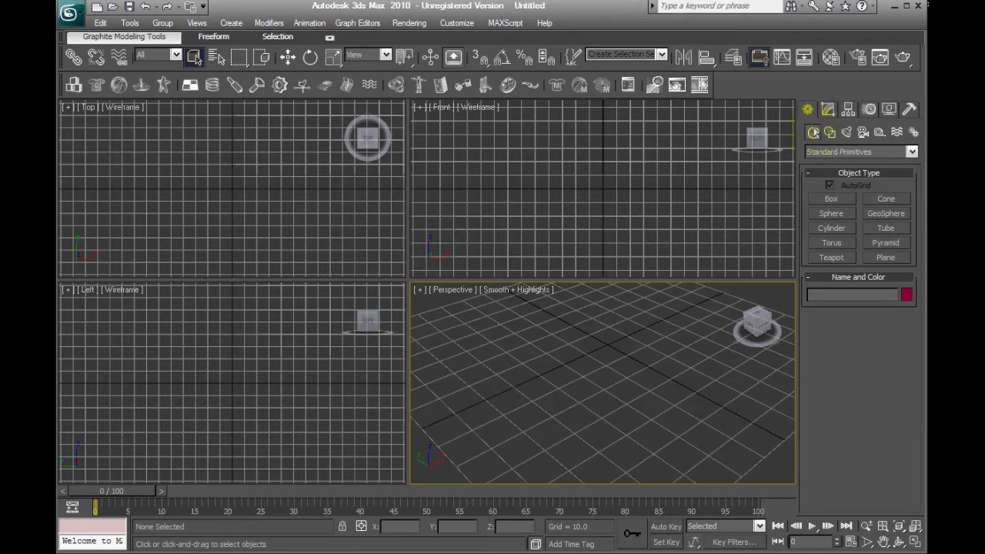
Create a flat box about 96 by 97 units and 14 high in the middle of the grid in the Perspective view
{"action": "scroll", "coordinate": [593, 387], "scroll_direction": "down", "scroll_amount": 5}
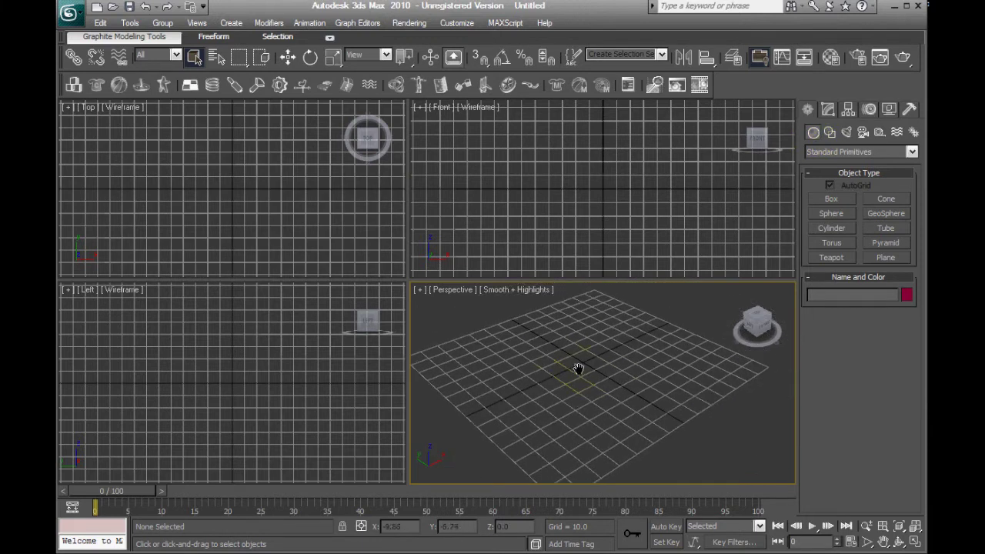
{"action": "left_click", "coordinate": [833, 200]}
{"action": "left_click_drag", "start_coordinate": [588, 353], "coordinate": [569, 462]}
{"action": "left_click", "coordinate": [570, 444]}
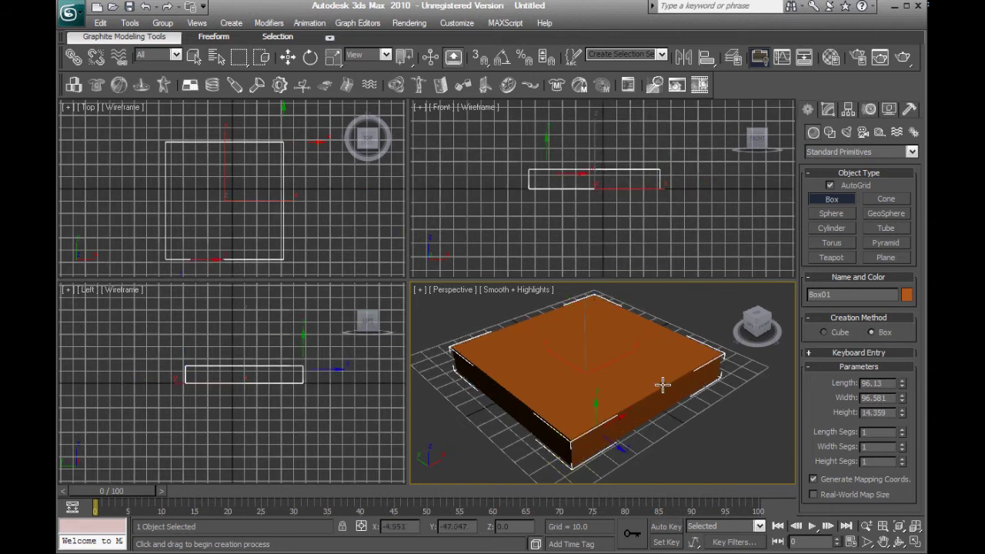
Create a sphere with a radius of about 13.6 on the top face of the box
{"action": "left_click", "coordinate": [832, 213]}
{"action": "left_click_drag", "start_coordinate": [591, 369], "coordinate": [610, 361]}
{"action": "middle_click_drag", "start_coordinate": [521, 350], "coordinate": [531, 352]}
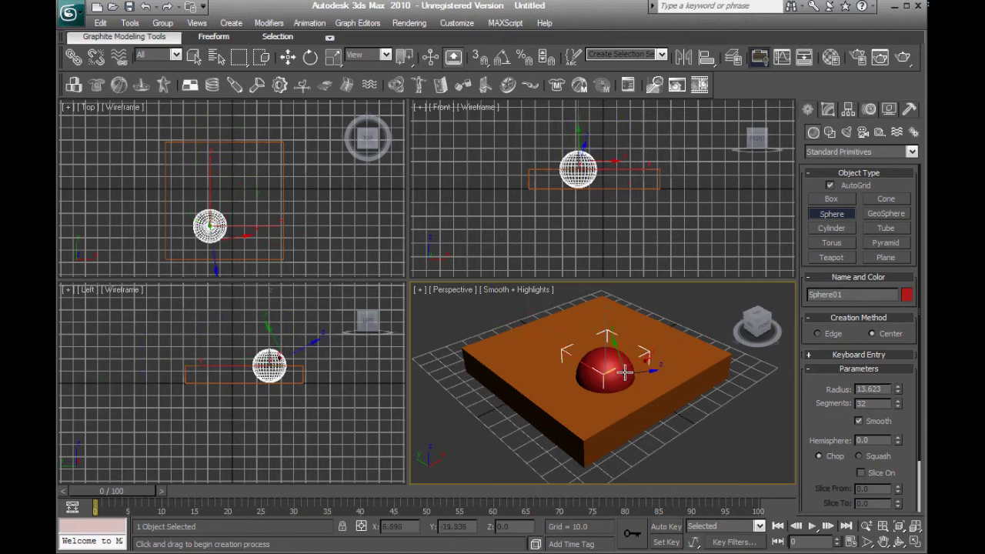
{"action": "middle_click_drag", "start_coordinate": [624, 374], "coordinate": [600, 364]}
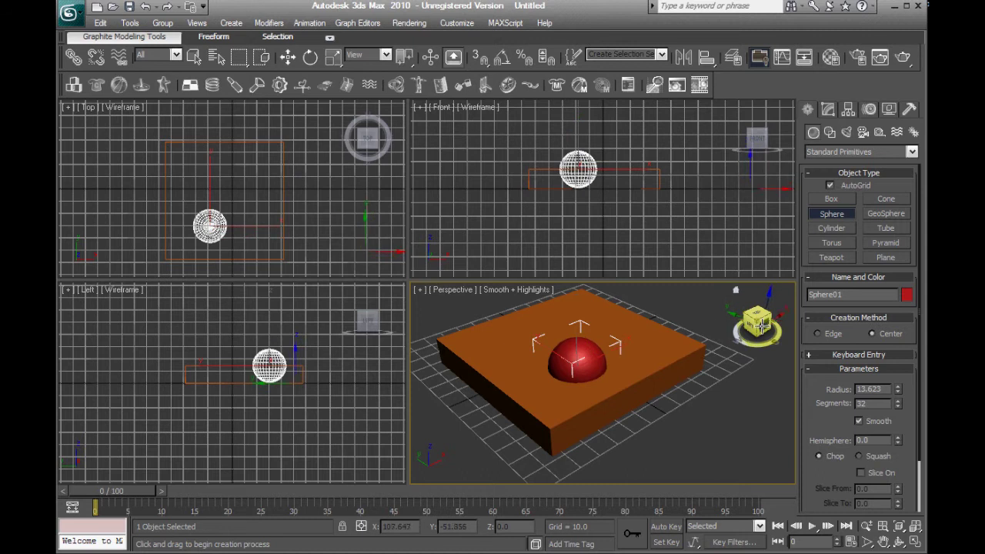
{"action": "left_click_drag", "start_coordinate": [768, 324], "coordinate": [754, 322]}
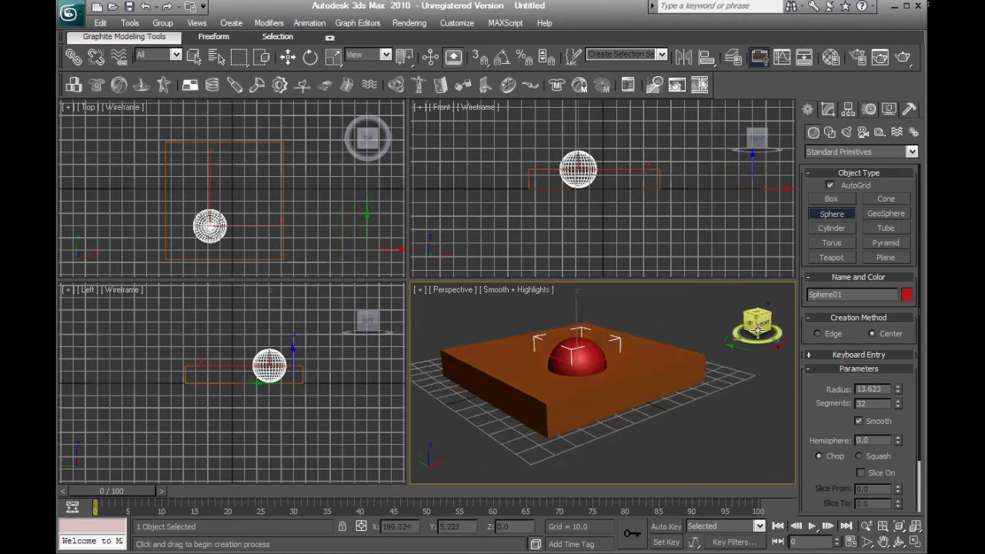
{"action": "middle_click_drag", "start_coordinate": [607, 395], "coordinate": [632, 405]}
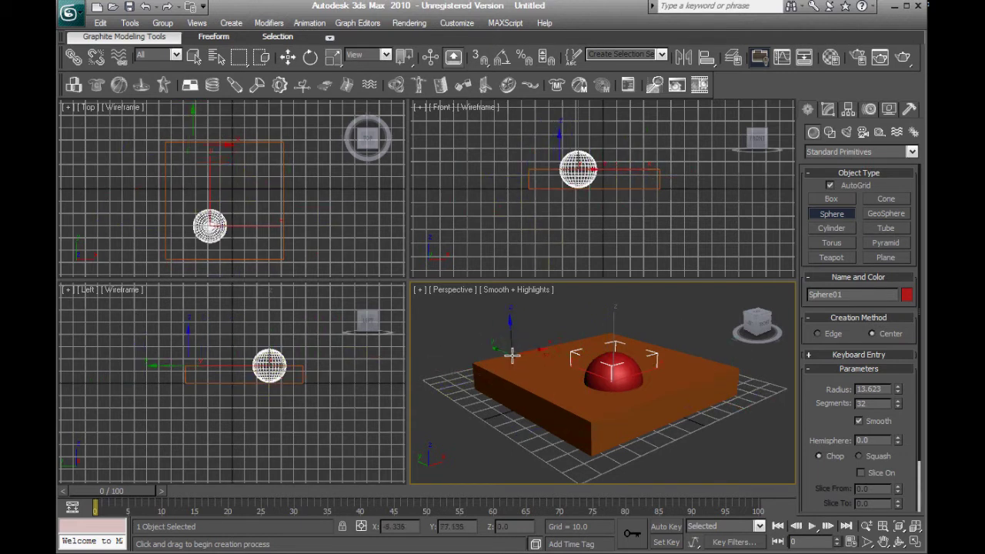
Check the view orientations offered for the Front viewport and clear the selection
{"action": "right_click", "coordinate": [440, 108]}
{"action": "left_click", "coordinate": [441, 110]}
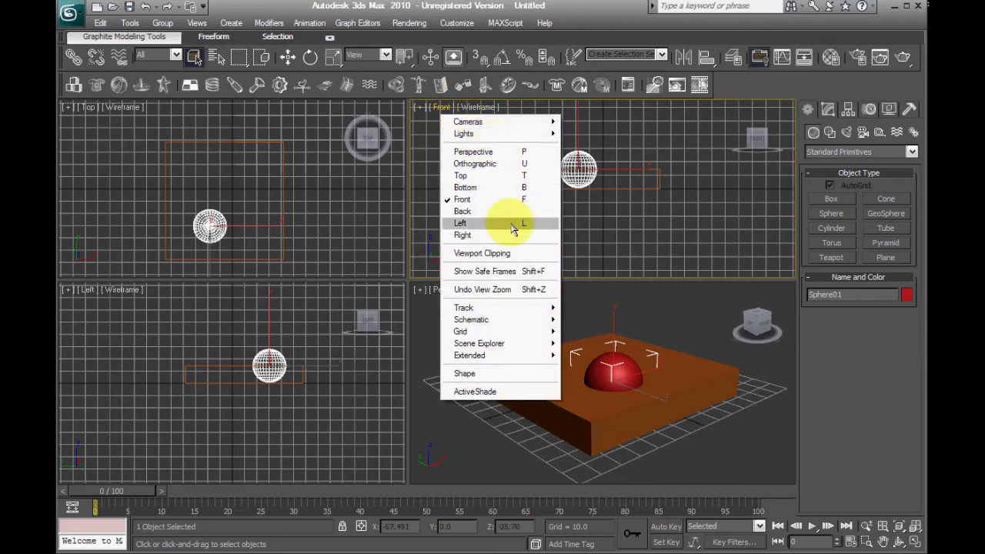
{"action": "left_click", "coordinate": [630, 308]}
{"action": "middle_click_drag", "start_coordinate": [553, 351], "coordinate": [506, 331]}
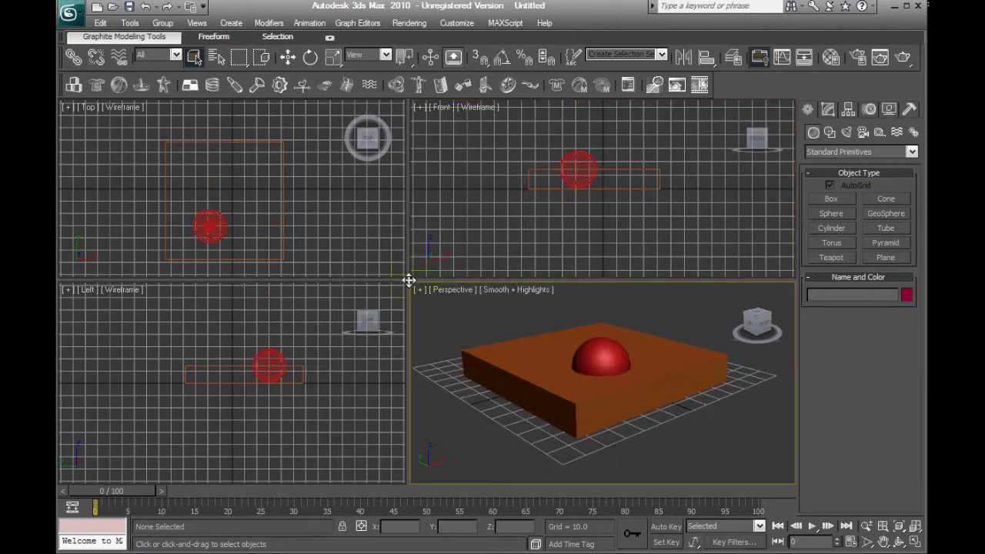
Enlarge the Perspective viewport by resizing the four-view layout and tilt its view to see the box more from above
{"action": "left_click_drag", "start_coordinate": [408, 281], "coordinate": [328, 251]}
{"action": "middle_click_drag", "start_coordinate": [426, 329], "coordinate": [426, 319]}
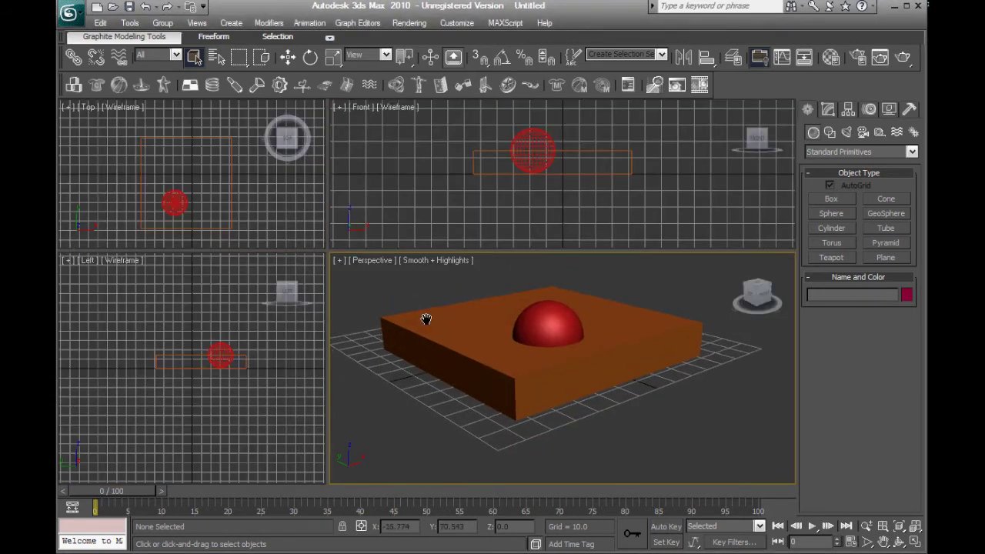
{"action": "left_click_drag", "start_coordinate": [758, 304], "coordinate": [760, 317]}
{"action": "middle_click_drag", "start_coordinate": [598, 341], "coordinate": [598, 365]}
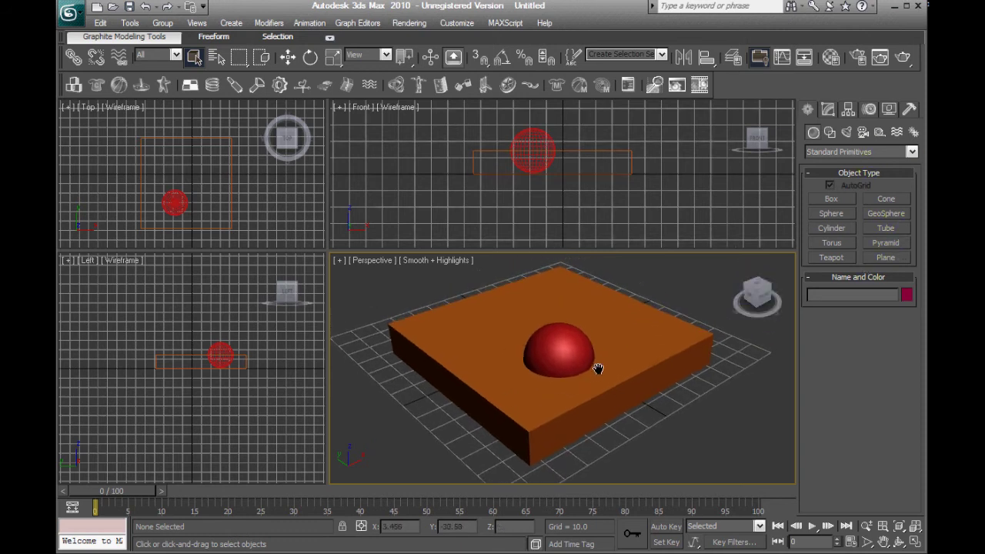
Look over the Extended Primitives object types and return to the Standard Primitives
{"action": "left_click", "coordinate": [911, 153]}
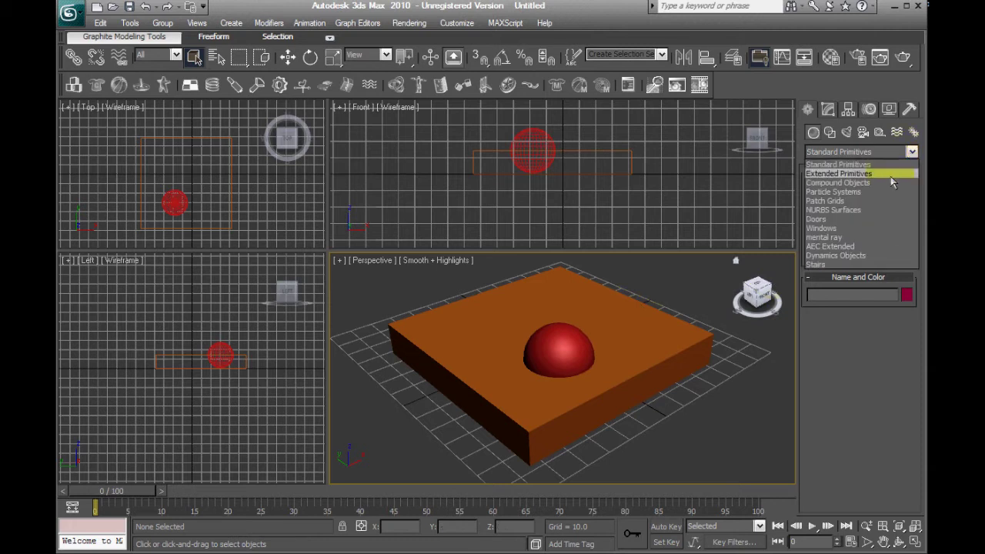
{"action": "left_click", "coordinate": [886, 173]}
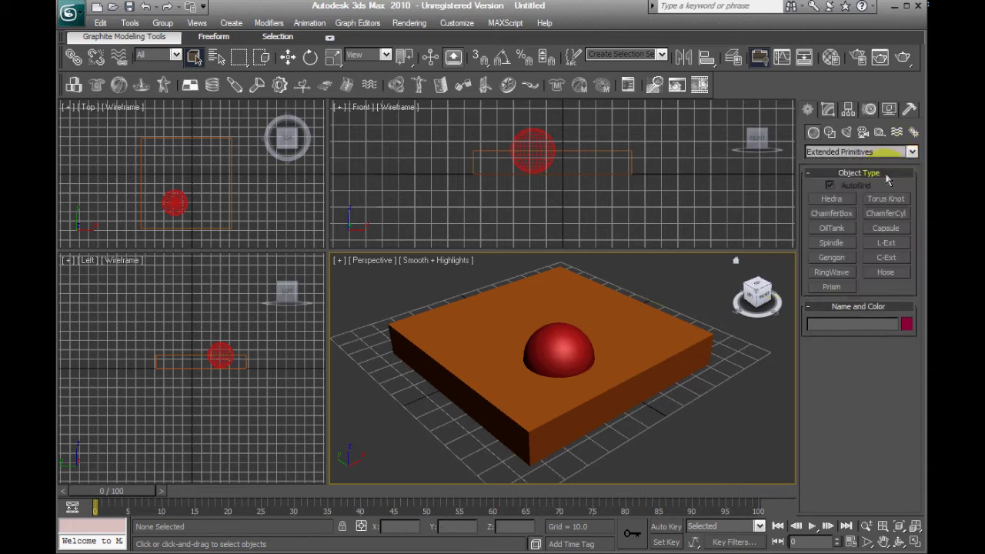
{"action": "mouse_move", "coordinate": [686, 318]}
{"action": "middle_mouse_down"}
{"action": "mouse_move", "coordinate": [659, 337]}
{"action": "mouse_move", "coordinate": [686, 318]}
{"action": "middle_mouse_up"}
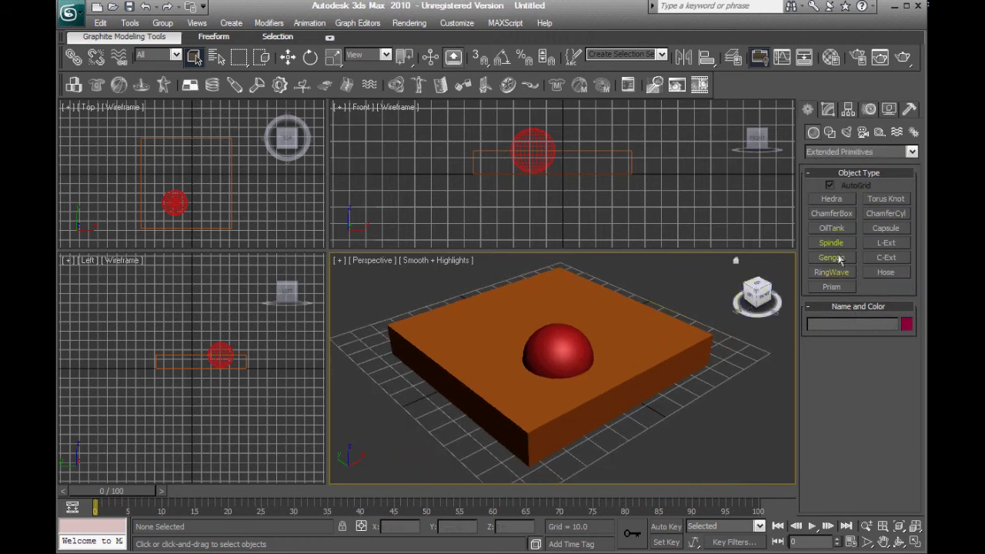
{"action": "left_click", "coordinate": [912, 152]}
{"action": "left_click", "coordinate": [854, 163]}
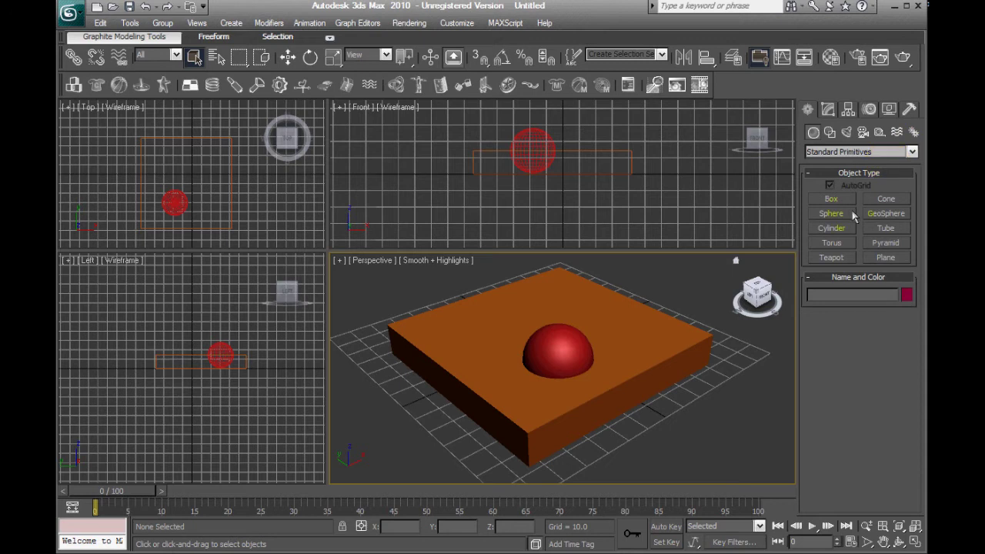
Examine the list of modifiers available for the box and clear the selection
{"action": "left_click", "coordinate": [828, 110]}
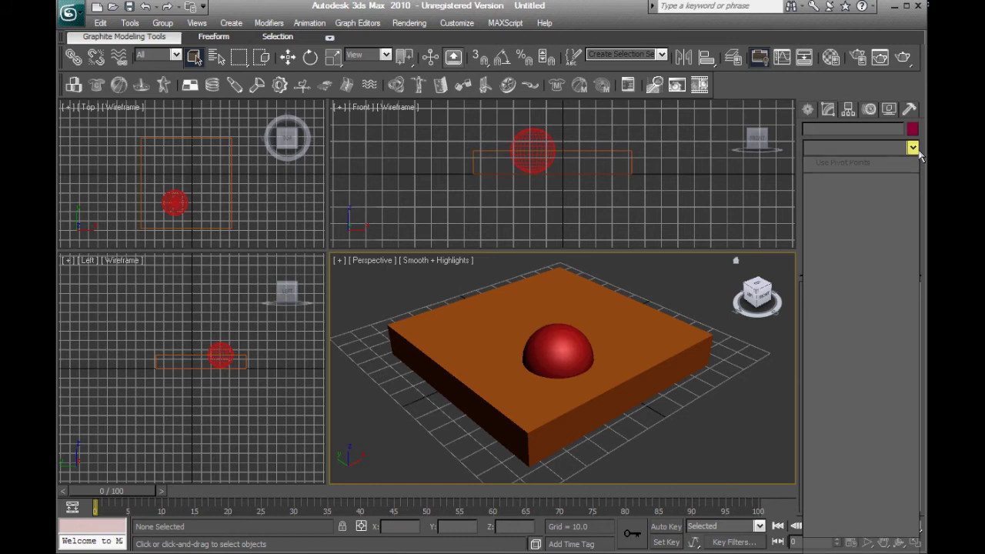
{"action": "left_click", "coordinate": [615, 324]}
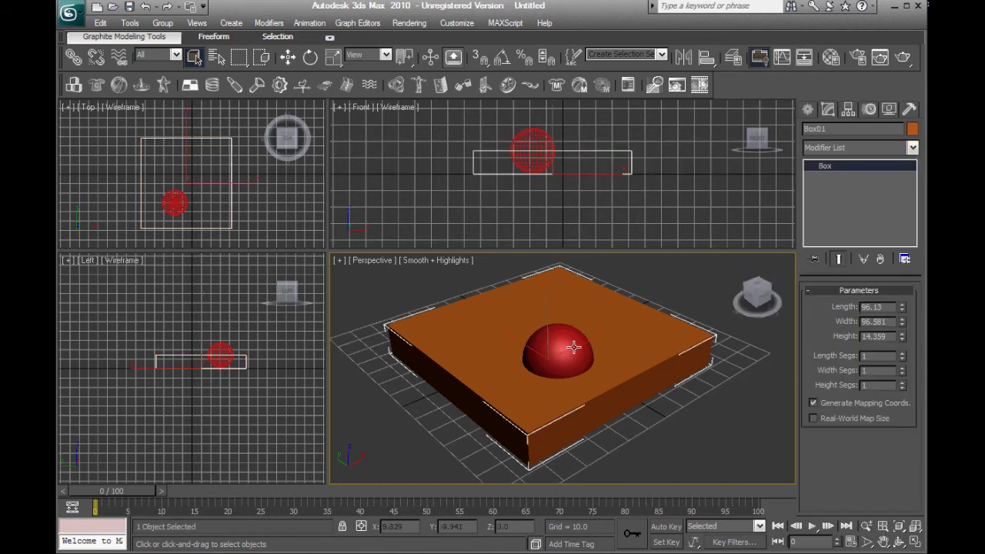
{"action": "left_click", "coordinate": [912, 148]}
{"action": "mouse_move", "coordinate": [913, 204]}
{"action": "left_mouse_down"}
{"action": "mouse_move", "coordinate": [918, 433]}
{"action": "mouse_move", "coordinate": [915, 202]}
{"action": "left_mouse_up"}
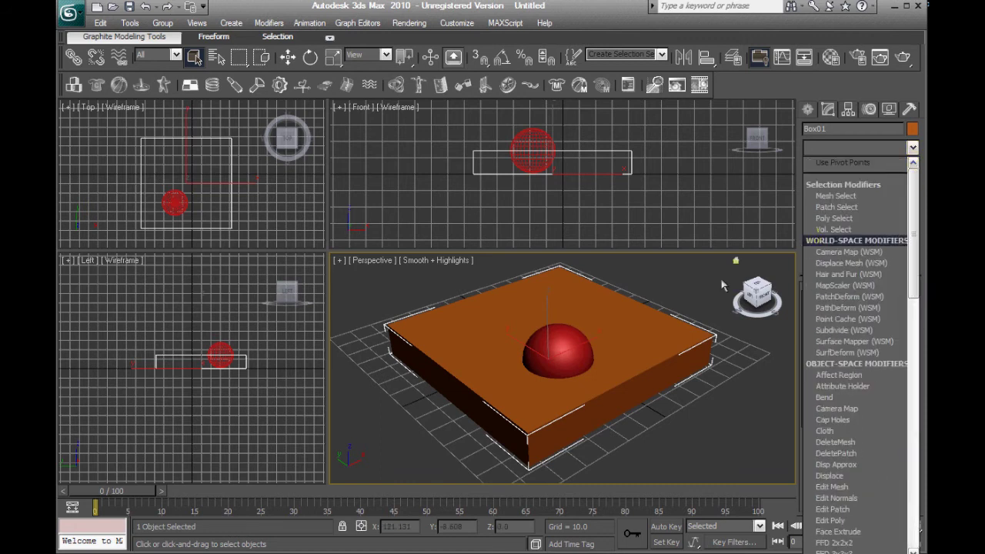
{"action": "left_click", "coordinate": [716, 285]}
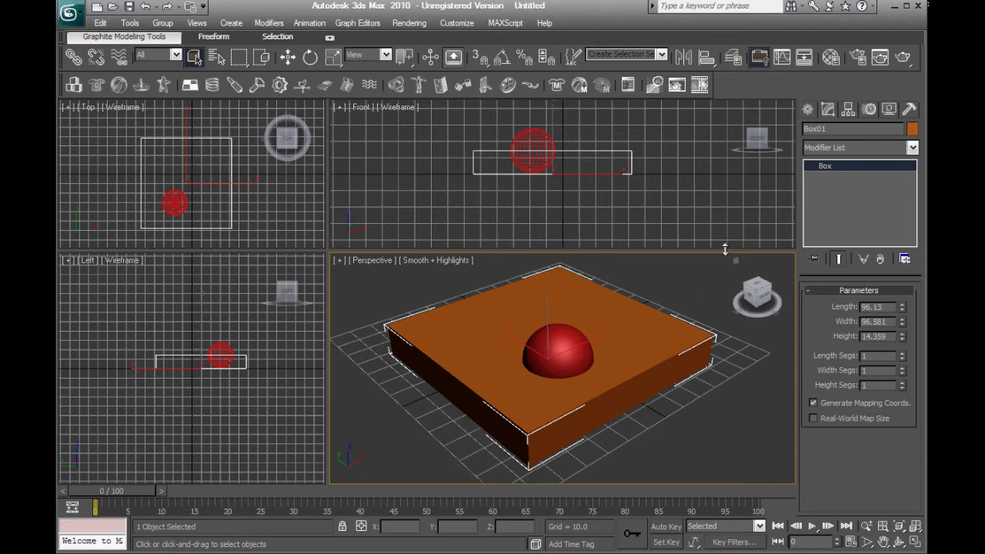
{"action": "left_click", "coordinate": [666, 274]}
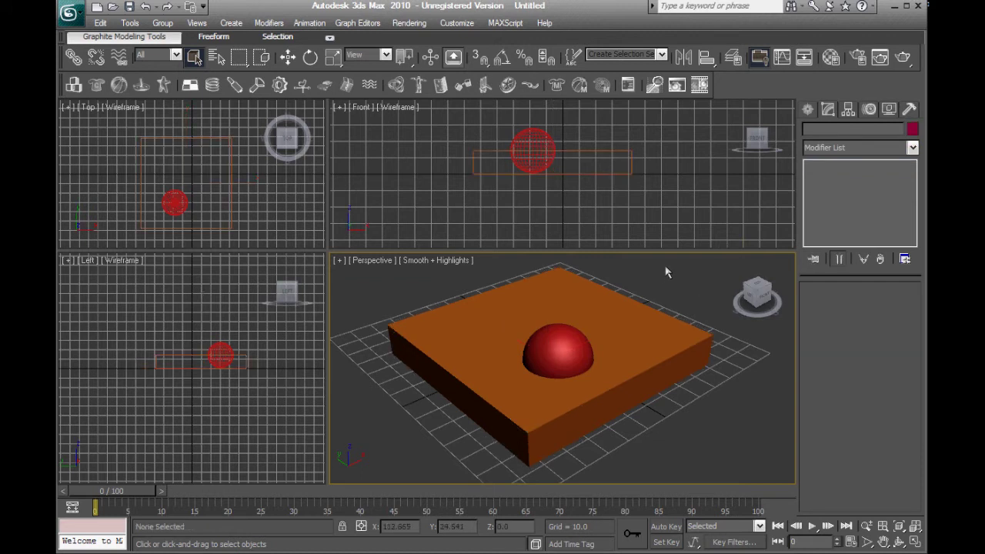
Move the sphere along the X axis to about X -38.5, near the edge of the box
{"action": "left_click", "coordinate": [808, 109]}
{"action": "left_click", "coordinate": [586, 351]}
{"action": "middle_click_drag", "start_coordinate": [647, 309], "coordinate": [648, 335]}
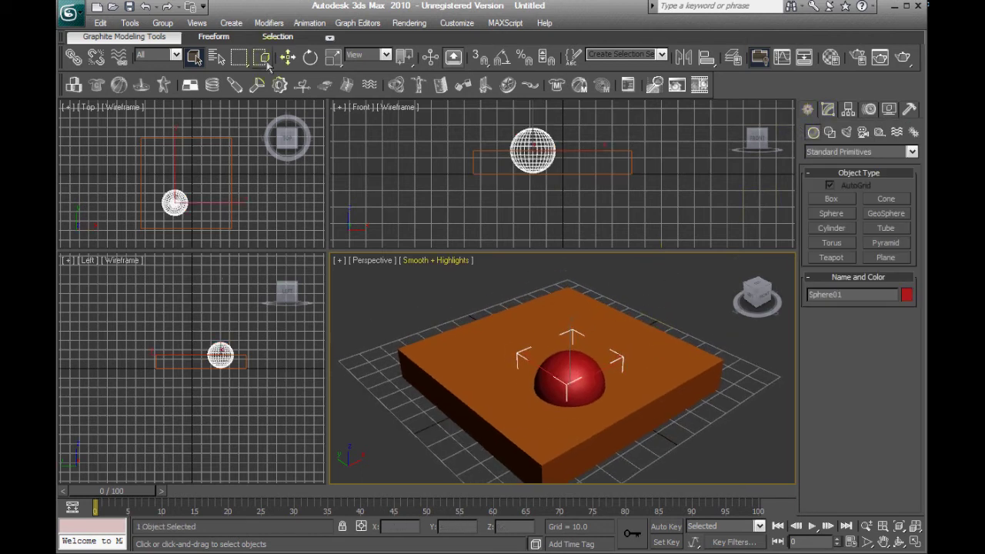
{"action": "left_click", "coordinate": [288, 57]}
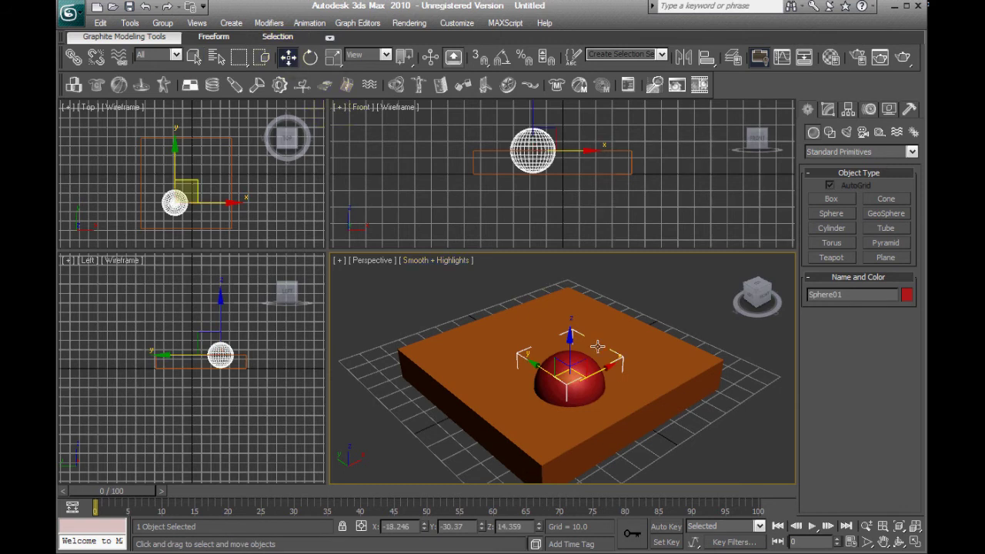
{"action": "middle_click_drag", "start_coordinate": [612, 365], "coordinate": [491, 323]}
{"action": "left_click_drag", "start_coordinate": [491, 323], "coordinate": [481, 352]}
{"action": "middle_click_drag", "start_coordinate": [480, 353], "coordinate": [515, 372]}
{"action": "left_click_drag", "start_coordinate": [510, 341], "coordinate": [471, 360]}
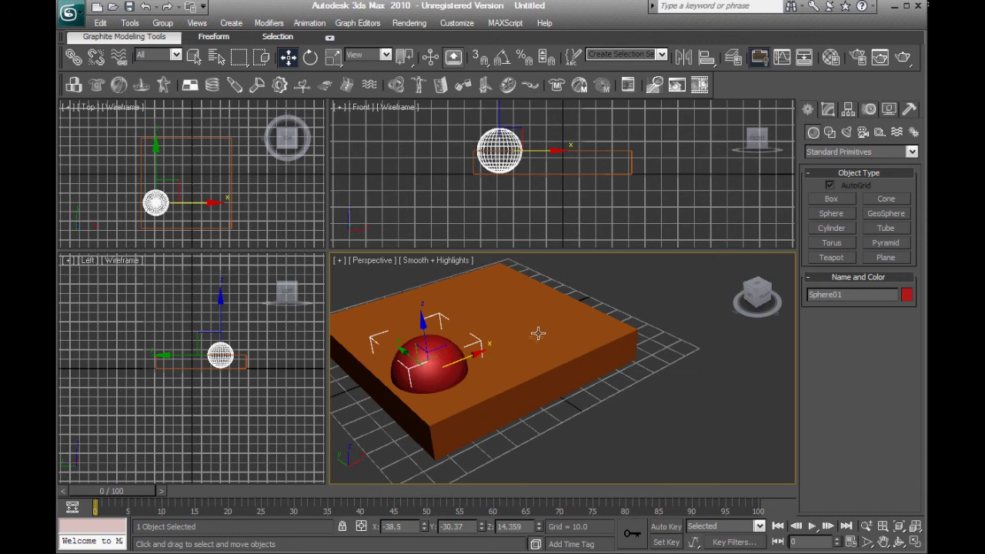
Try to clone the sphere along the X and Y axes, and undo both copies
{"action": "middle_click_drag", "start_coordinate": [548, 345], "coordinate": [560, 358]}
{"action": "left_click_drag", "start_coordinate": [493, 361], "coordinate": [599, 321], "text": "shift"}
{"action": "left_click", "coordinate": [497, 344]}
{"action": "left_click_drag", "start_coordinate": [501, 300], "coordinate": [466, 281], "text": "shift"}
{"action": "left_click", "coordinate": [498, 341]}
{"action": "key", "text": "ctrl+z"}
{"action": "key", "text": "ctrl+z"}
{"action": "middle_click_drag", "start_coordinate": [508, 346], "coordinate": [618, 312]}
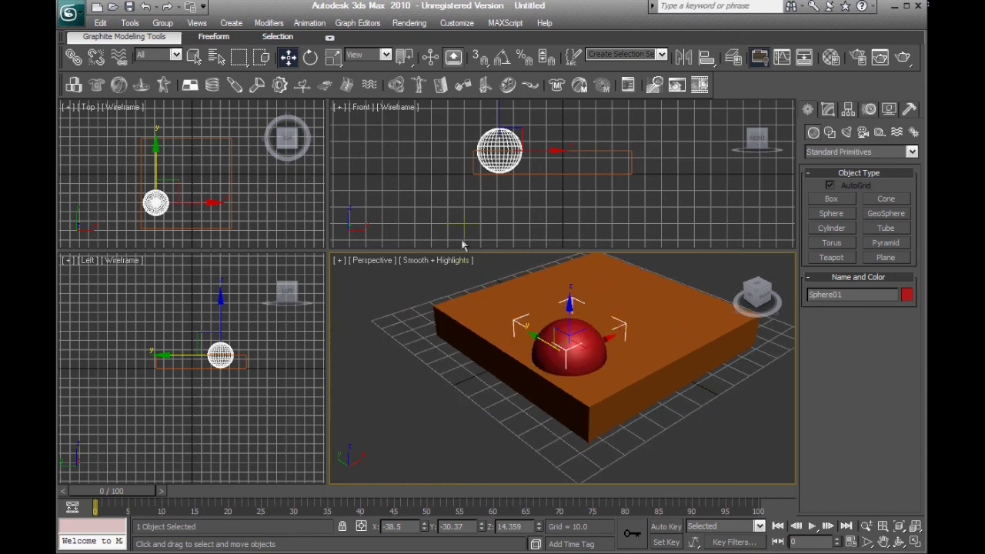
Try rotating the box about the X axis, undo the rotation and clear the selection
{"action": "left_click", "coordinate": [638, 333]}
{"action": "left_click", "coordinate": [310, 56]}
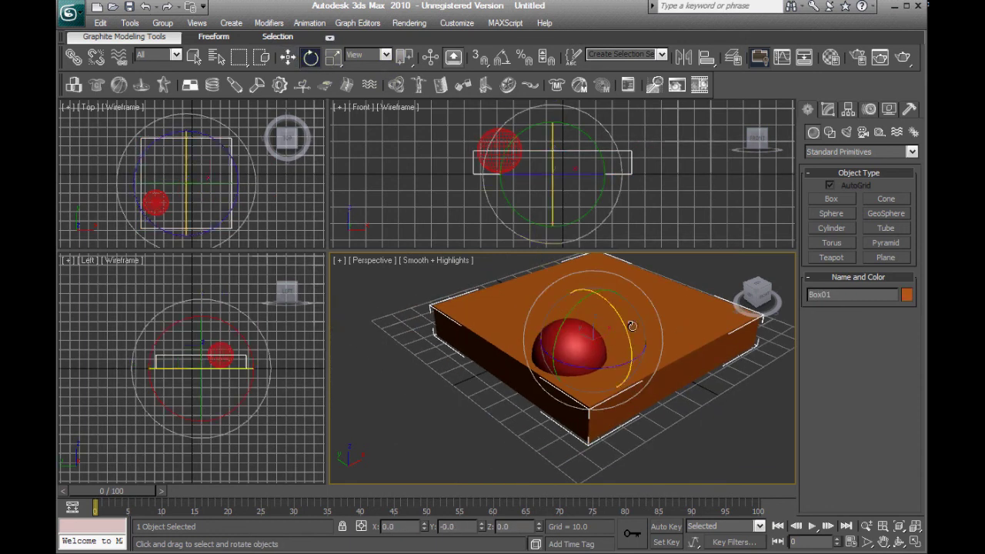
{"action": "mouse_move", "coordinate": [616, 315]}
{"action": "left_mouse_down"}
{"action": "mouse_move", "coordinate": [600, 285]}
{"action": "mouse_move", "coordinate": [600, 314]}
{"action": "left_mouse_up"}
{"action": "mouse_move", "coordinate": [677, 384]}
{"action": "middle_mouse_down"}
{"action": "mouse_move", "coordinate": [636, 389]}
{"action": "mouse_move", "coordinate": [574, 369]}
{"action": "mouse_move", "coordinate": [685, 387]}
{"action": "mouse_move", "coordinate": [660, 385]}
{"action": "mouse_move", "coordinate": [682, 408]}
{"action": "mouse_move", "coordinate": [686, 393]}
{"action": "middle_mouse_up"}
{"action": "key", "text": "ctrl+z"}
{"action": "left_click", "coordinate": [625, 382]}
{"action": "middle_click_drag", "start_coordinate": [691, 391], "coordinate": [693, 394]}
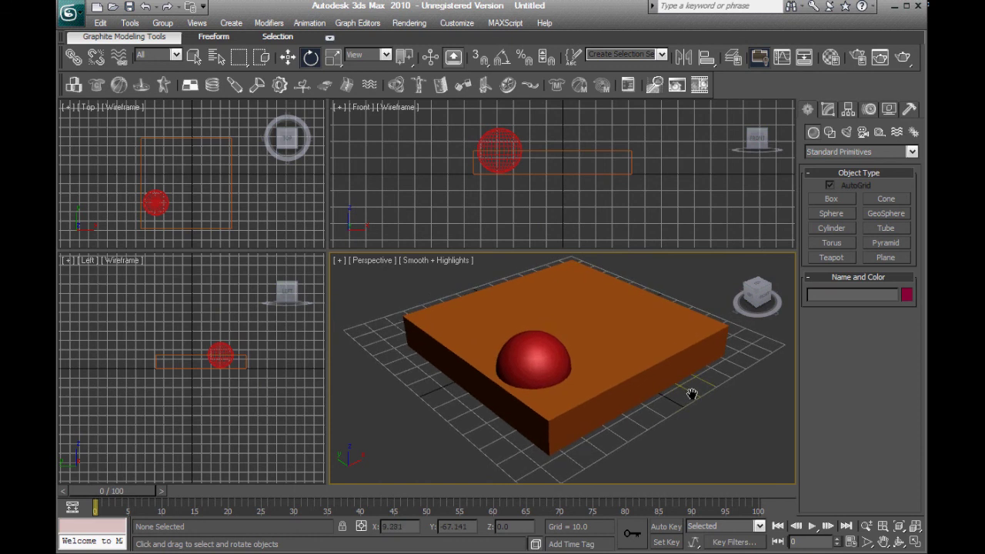